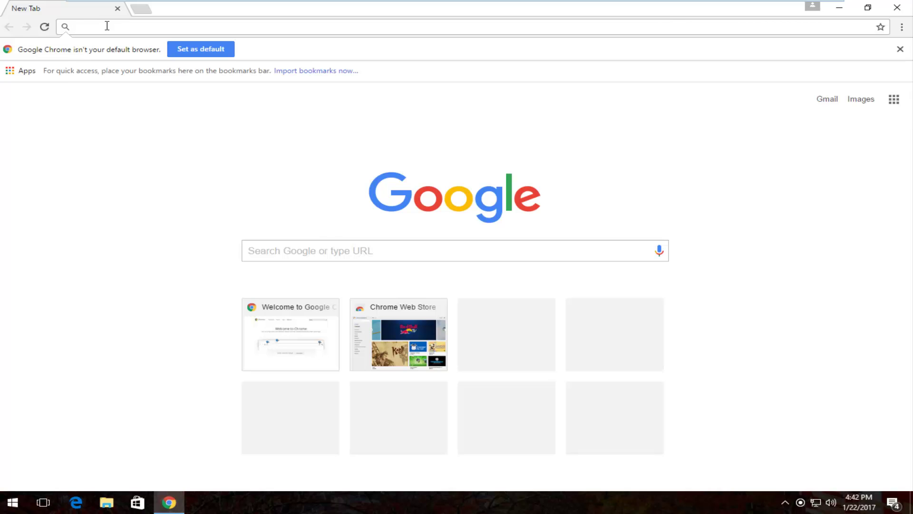
Search Google for 'dafont' and open the dafont.com home page.
type("dafont")
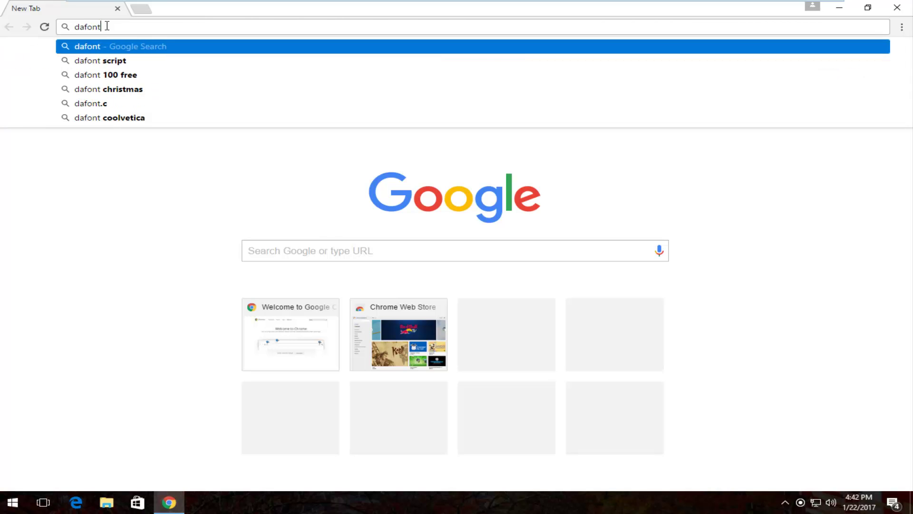
key("Return")
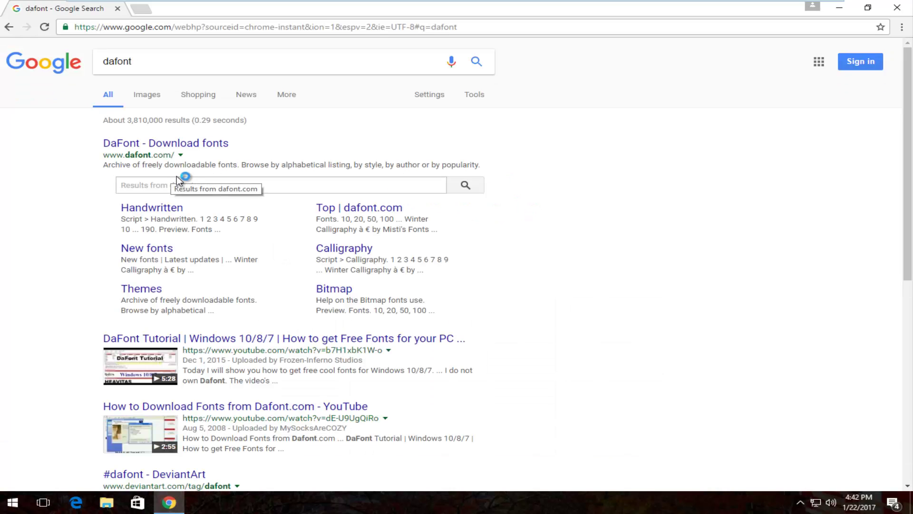
left_click(151, 143)
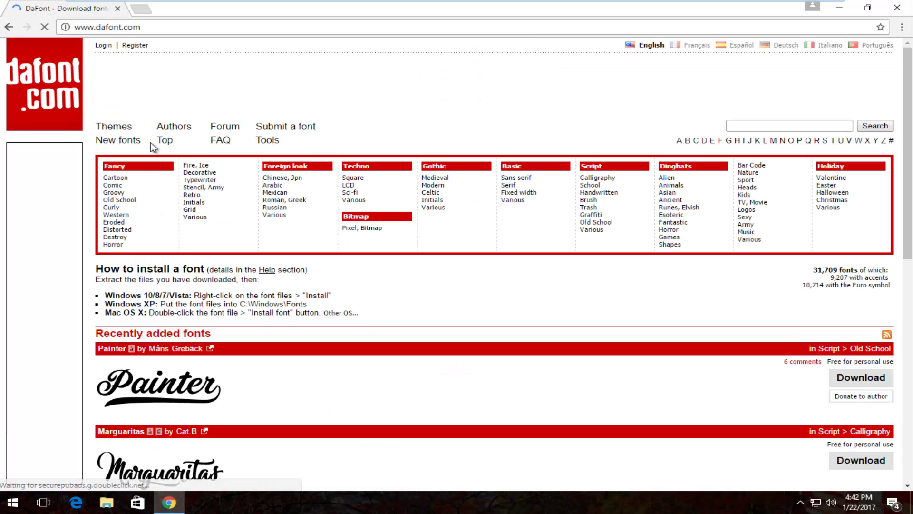
Scroll the DaFont home page to the Painter font under Recently added fonts.
left_click(740, 126)
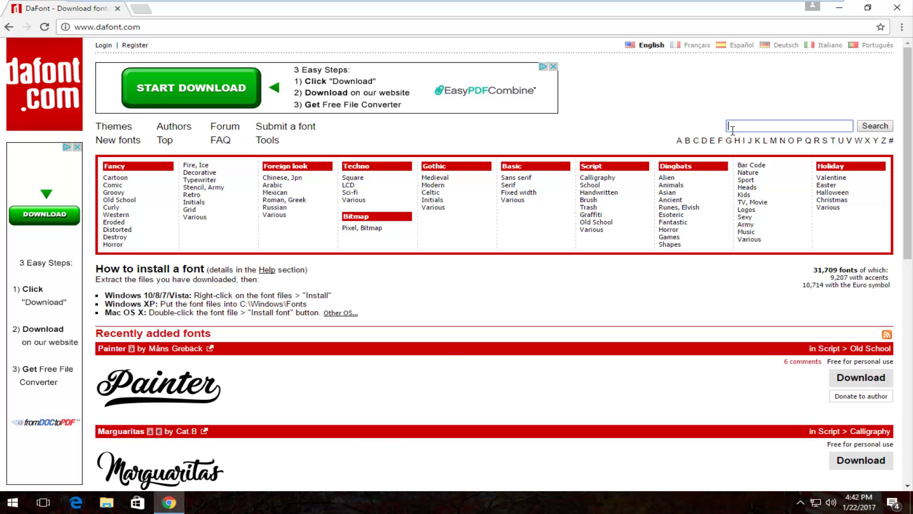
scroll(248, 323, "down", 1)
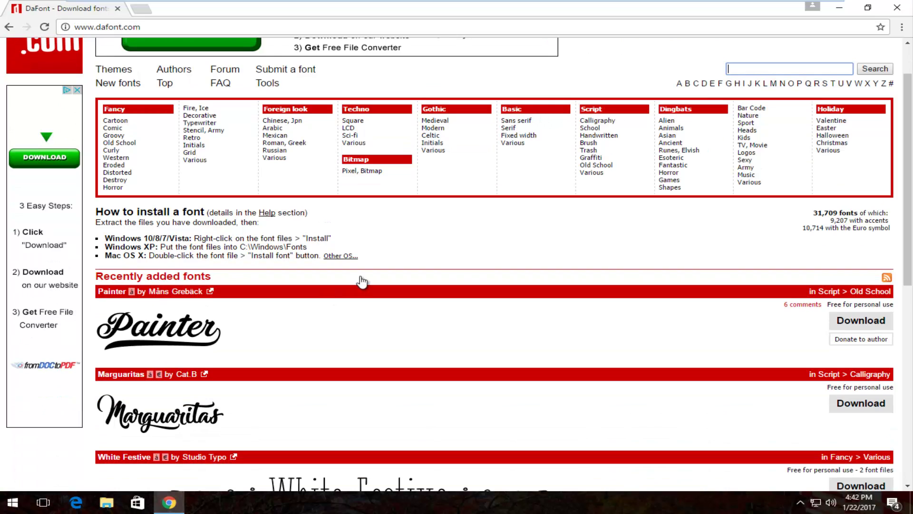
scroll(361, 279, "up", 1)
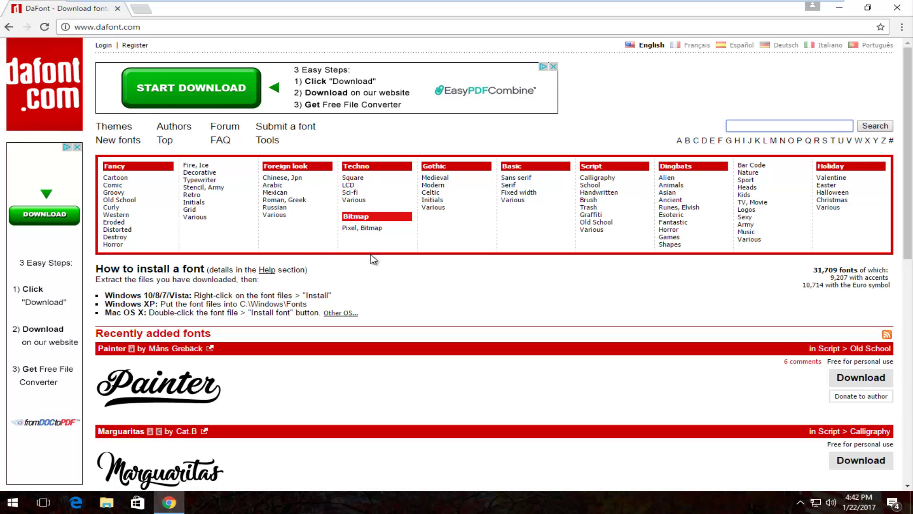
scroll(349, 293, "down", 3)
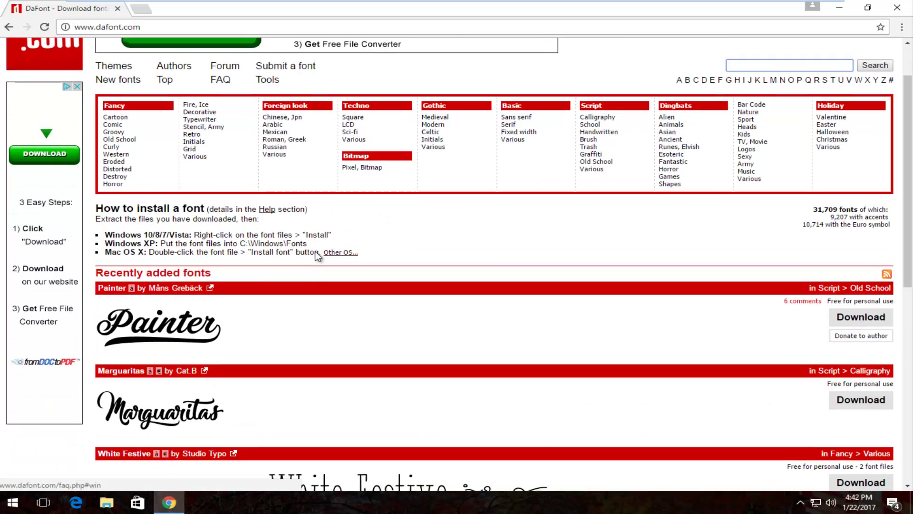
scroll(257, 231, "down", 2)
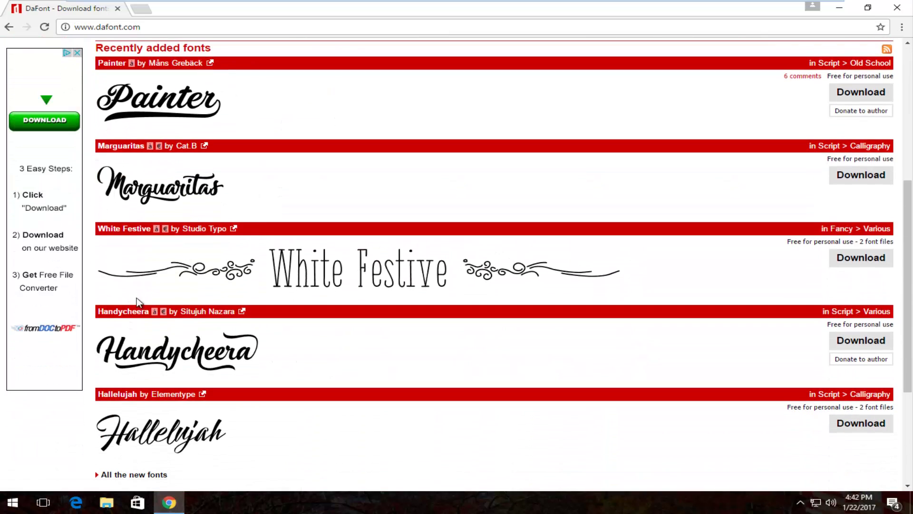
scroll(145, 318, "down", 3)
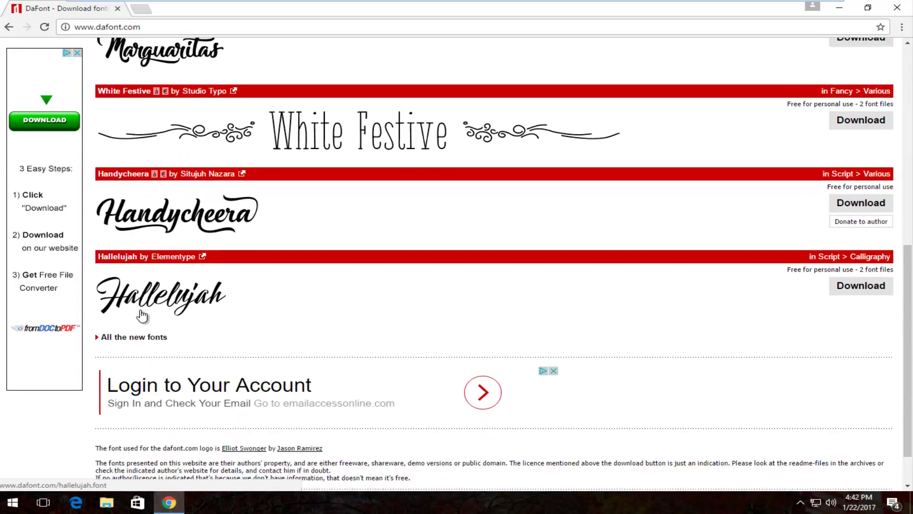
scroll(143, 316, "up", 7)
scroll(151, 309, "down", 2)
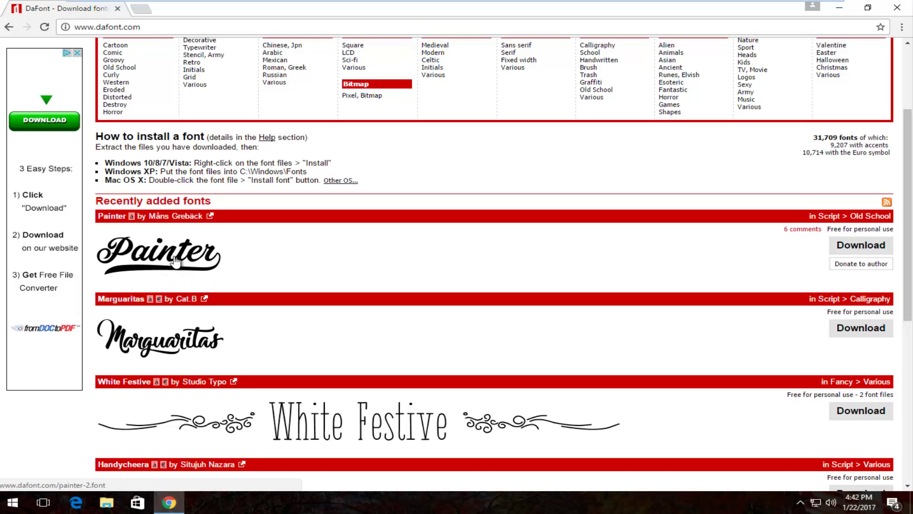
Open the Painter font page and download the font as painter_2.zip.
left_click(155, 261)
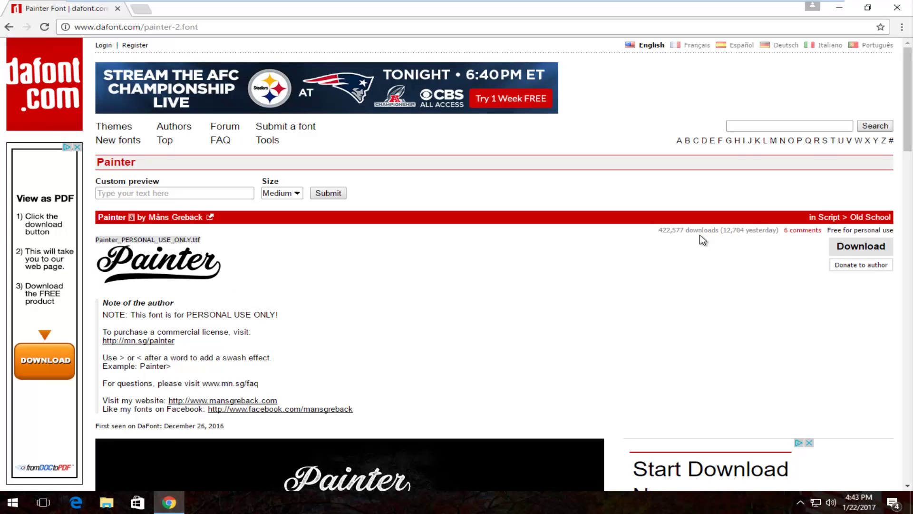
left_click(872, 251)
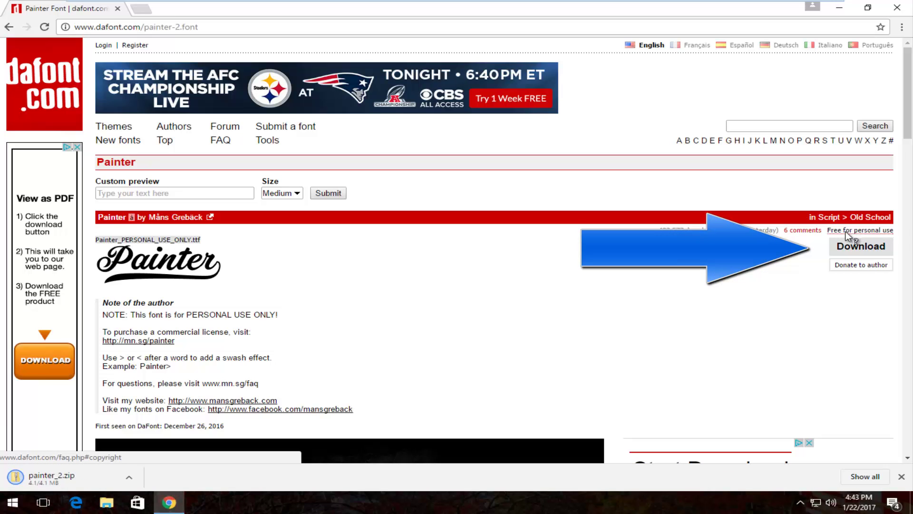
scroll(846, 233, "down", 1)
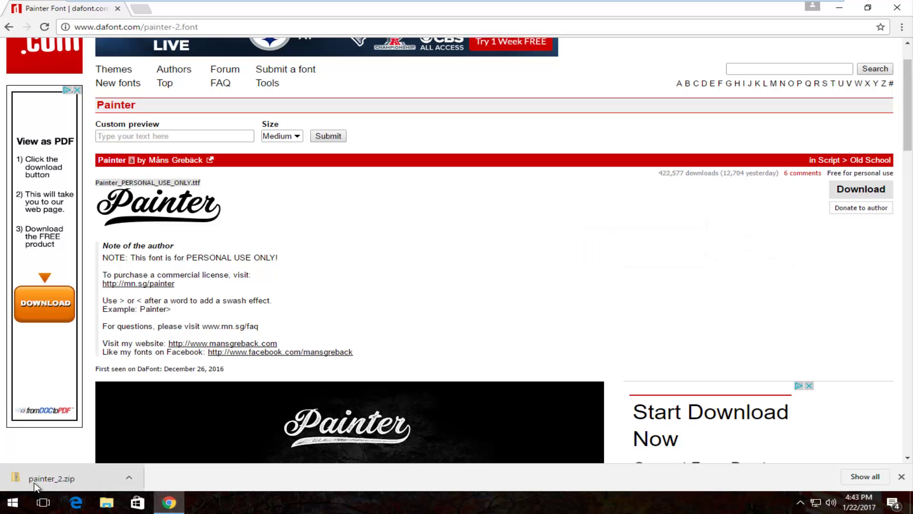
Open painter_2.zip from Chrome's download bar and minimize Chrome to view its contents.
left_click(64, 482)
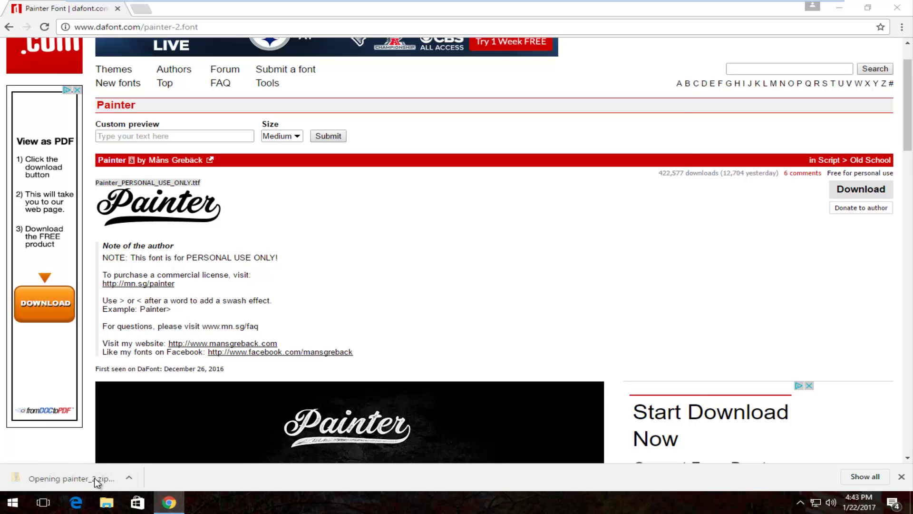
left_click(839, 8)
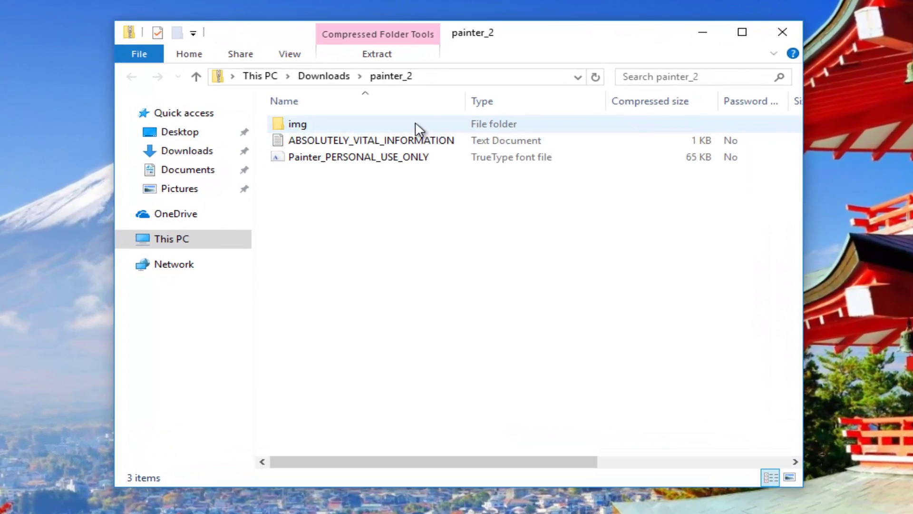
double_click(314, 142)
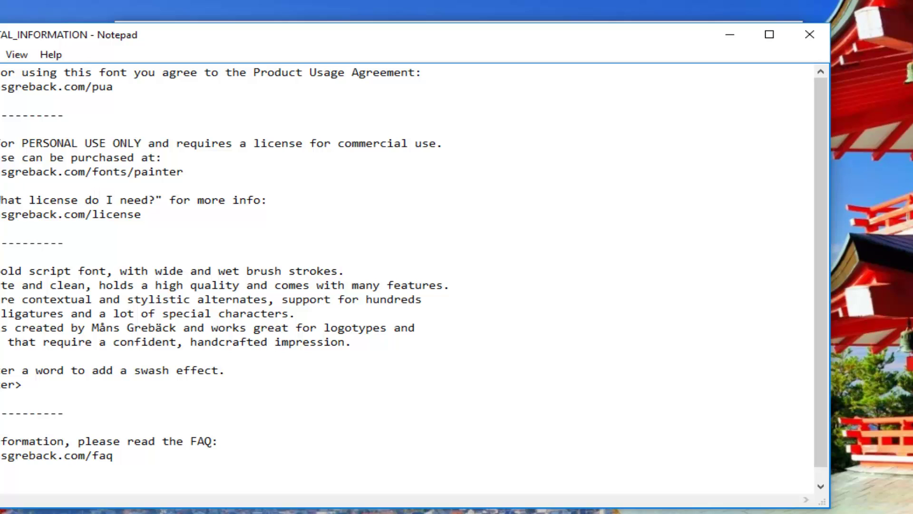
double_click(14, 143)
left_click(22, 144)
left_click_drag(231, 172, 1, 172)
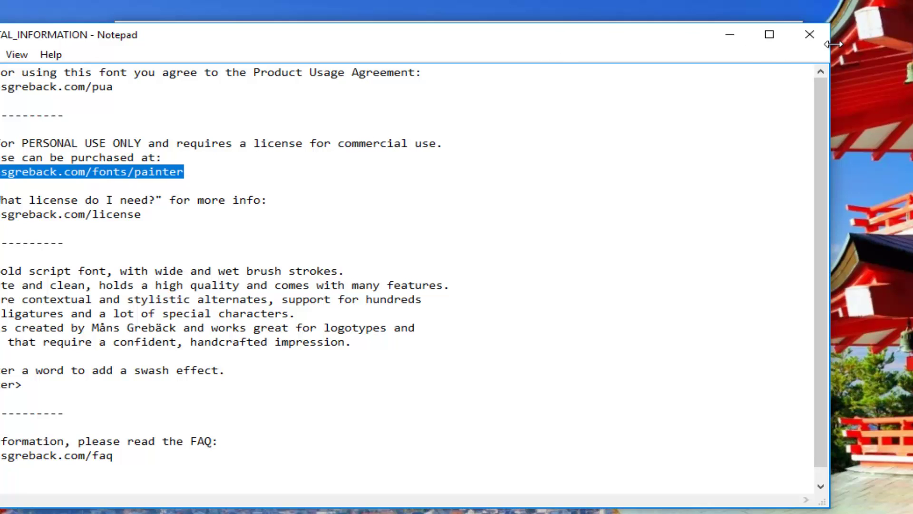
left_click(809, 34)
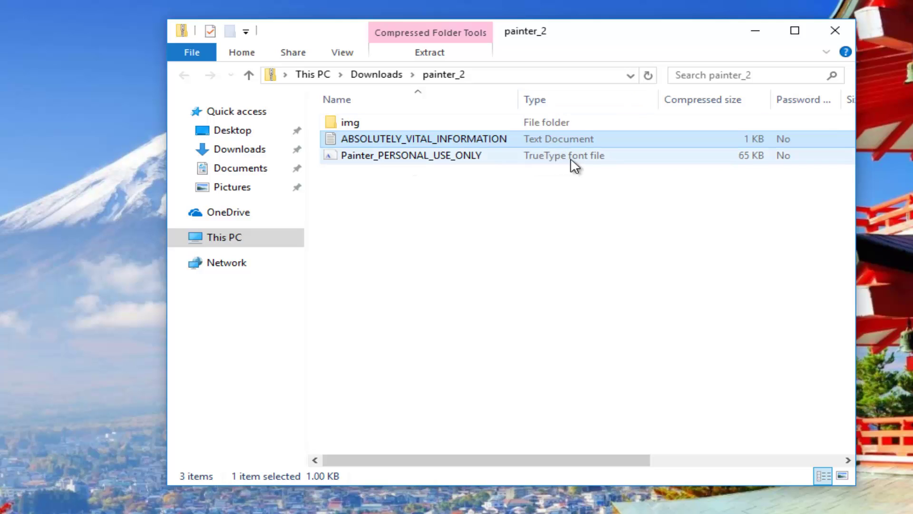
Select the Painter_PERSONAL_USE_ONLY font file, then bring up File Explorer's taskbar jump list.
left_click(585, 160)
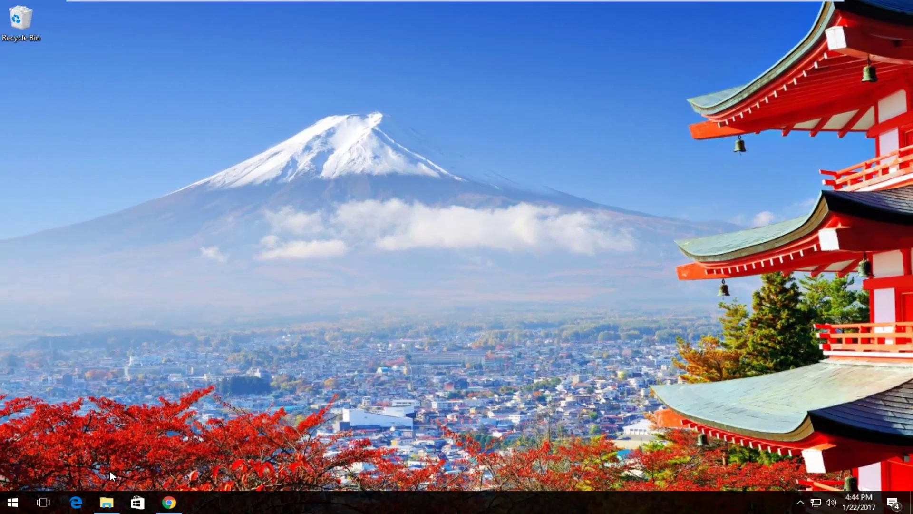
right_click(106, 505)
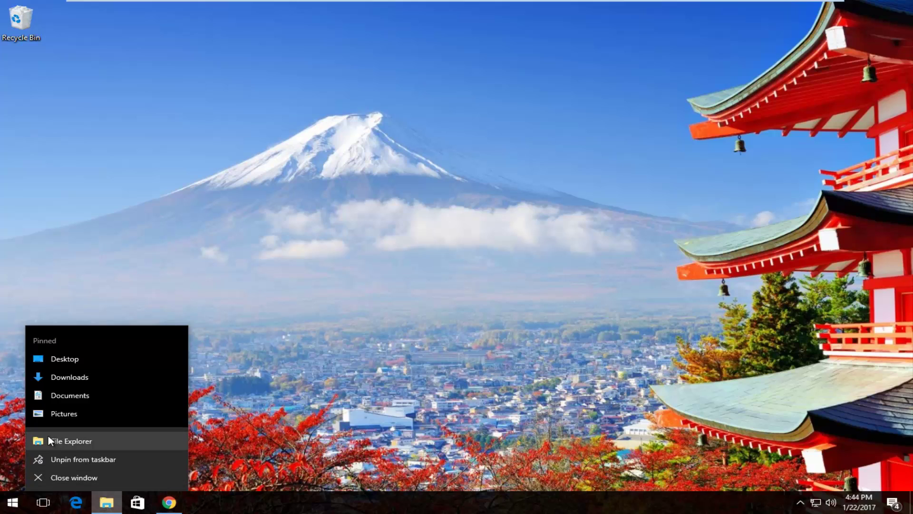
Start a new File Explorer window from the jump list and move it left-centre.
left_click(107, 503)
right_click(107, 502)
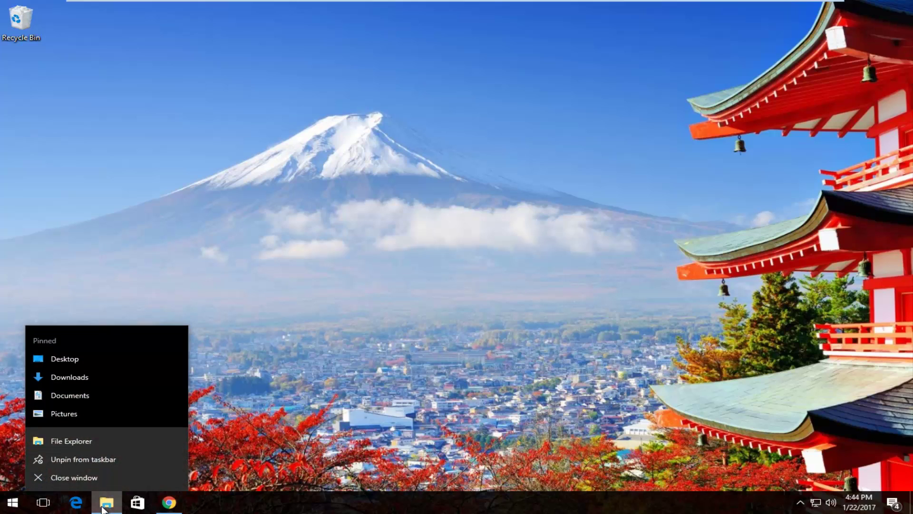
left_click(54, 441)
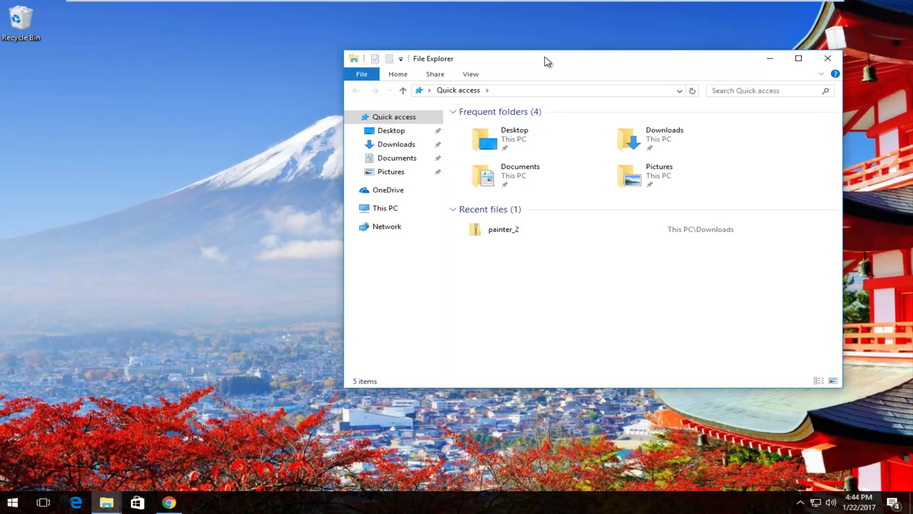
left_click_drag(528, 60, 339, 68)
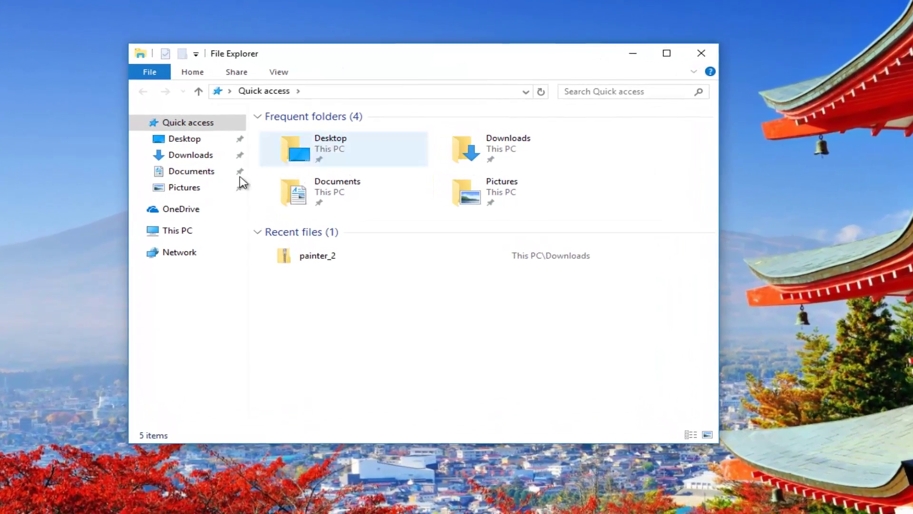
Navigate through This PC and Local Disk (C:) into the Windows folder.
left_click(177, 232)
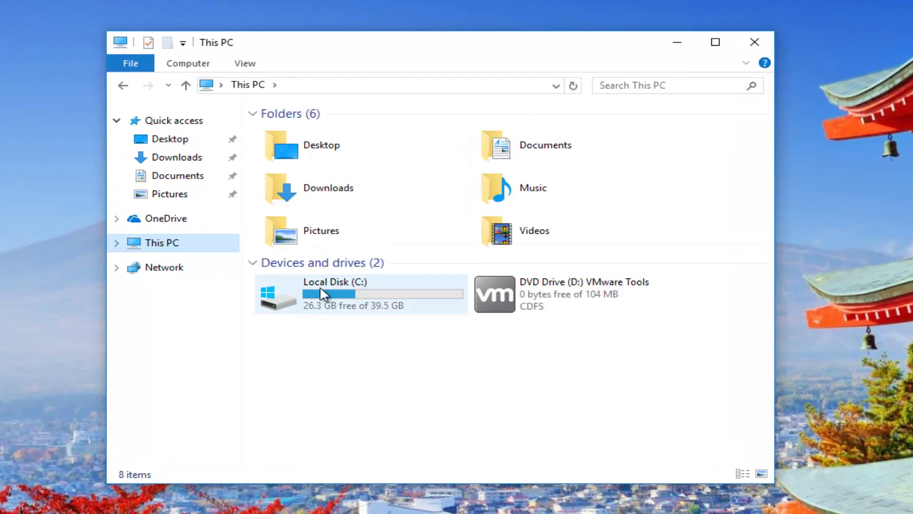
double_click(306, 288)
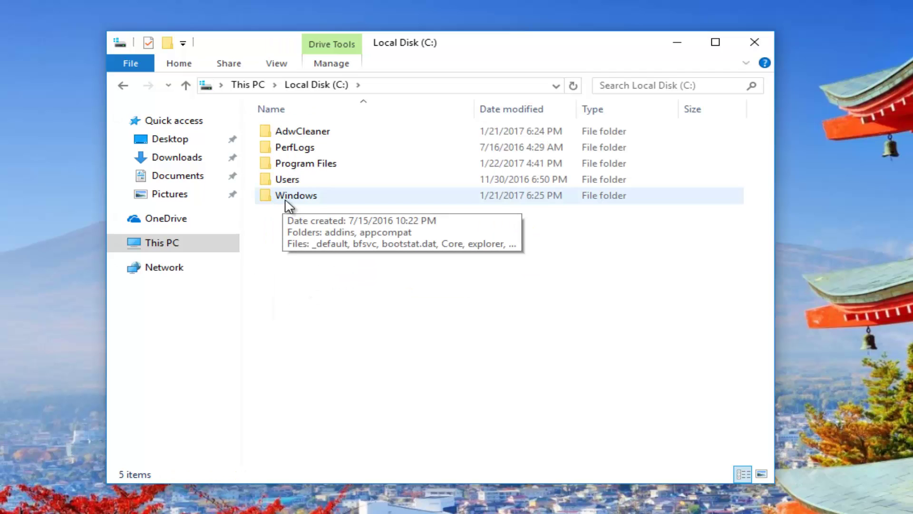
double_click(289, 205)
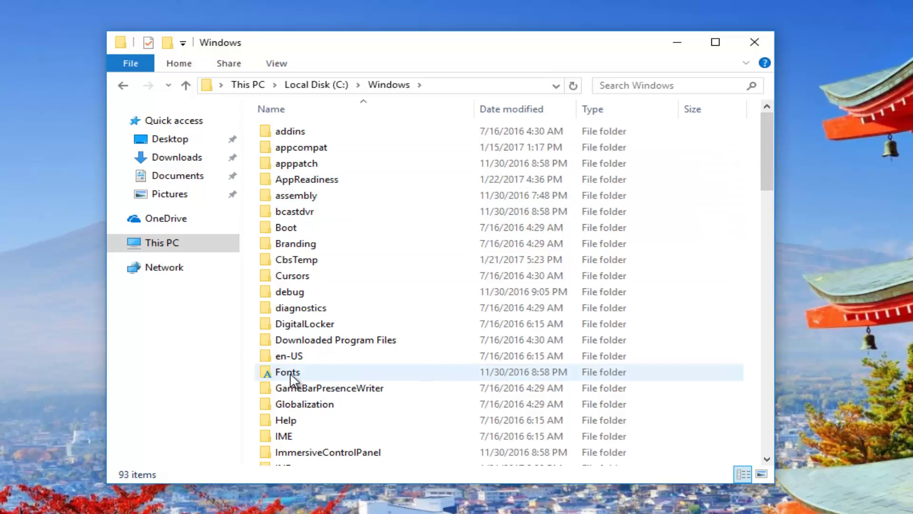
left_click(268, 376)
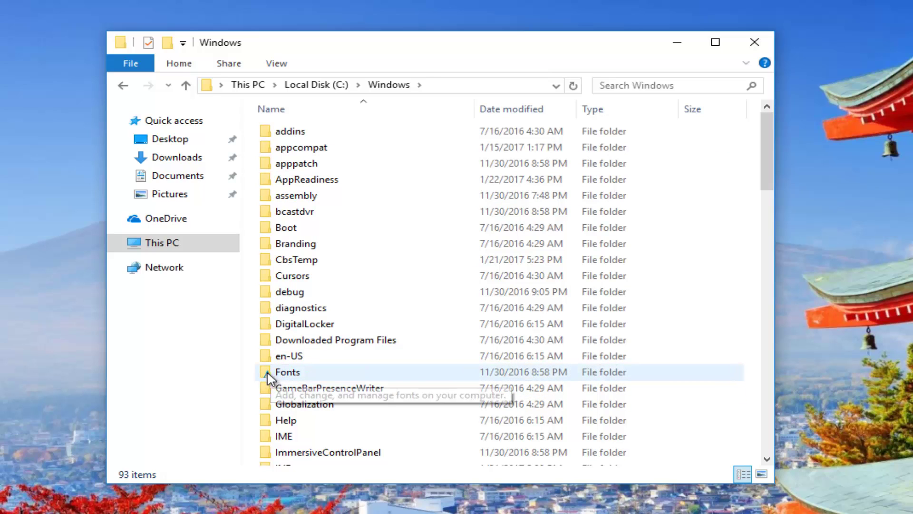
Open the Fonts folder, browse its 78 installed fonts, and move the window up-left.
double_click(280, 379)
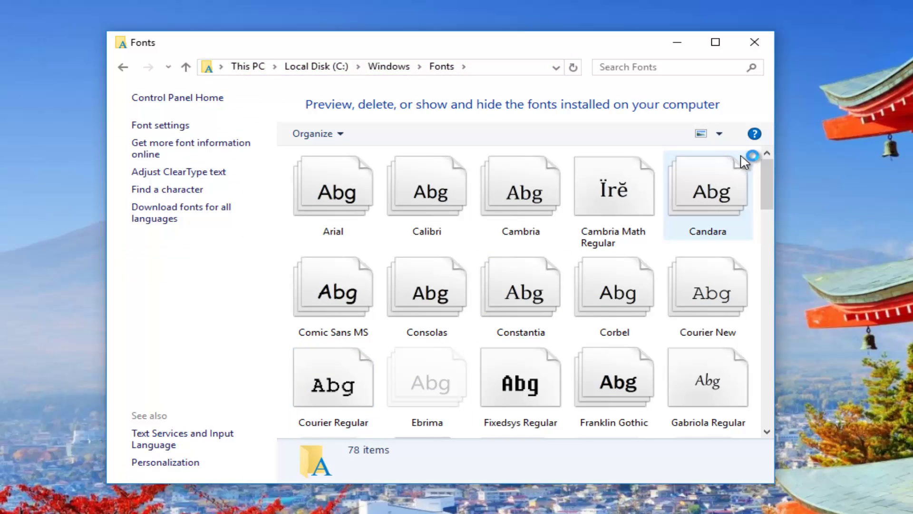
mouse_move(767, 169)
left_mouse_down()
mouse_move(760, 245)
mouse_move(759, 159)
left_mouse_up()
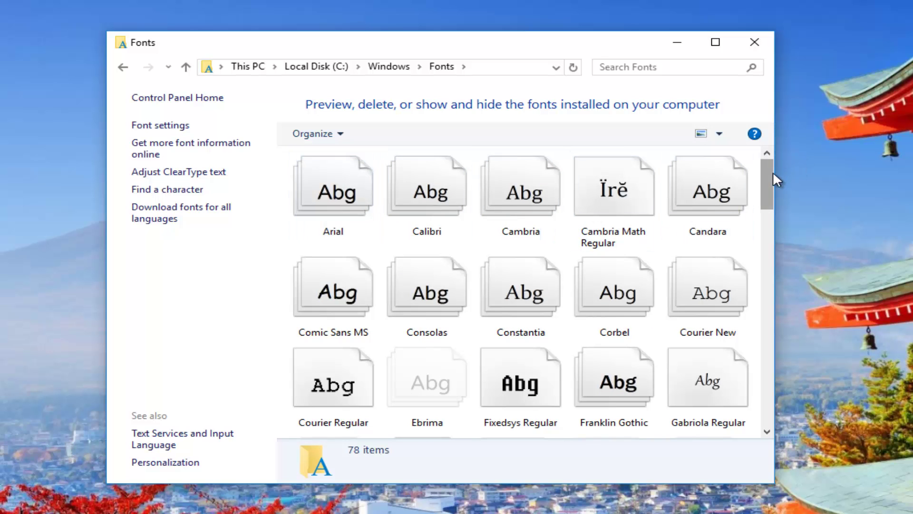
left_click_drag(772, 171, 770, 209)
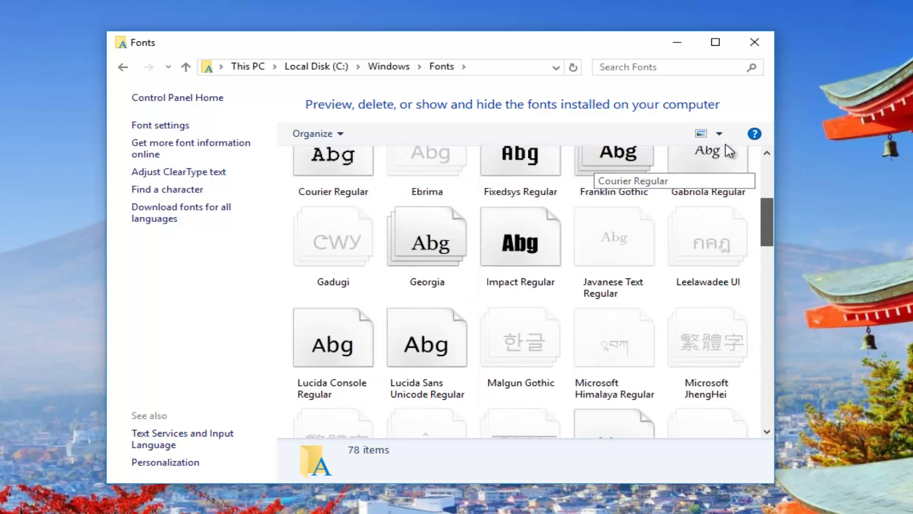
scroll(730, 151, "up", 5)
left_click_drag(483, 41, 361, 61)
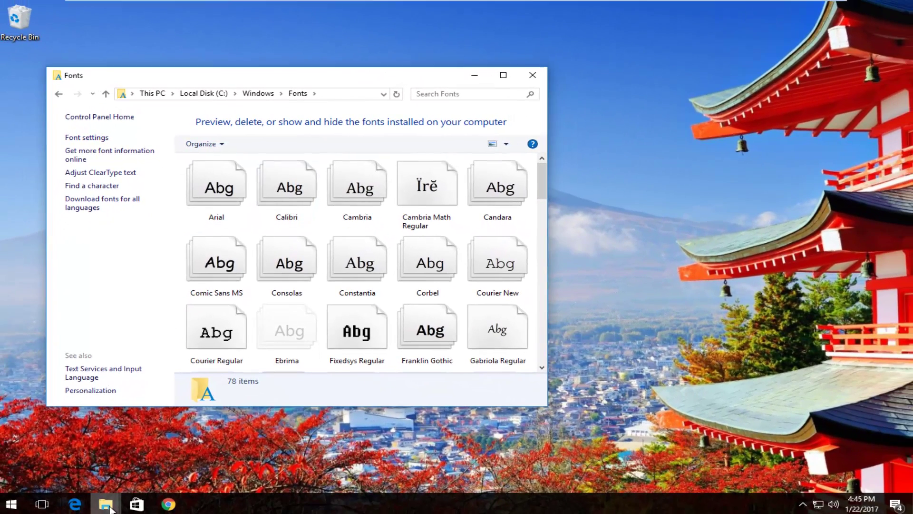
Bring the Fonts and painter_2 windows forward and place them side by side.
mouse_move(109, 507)
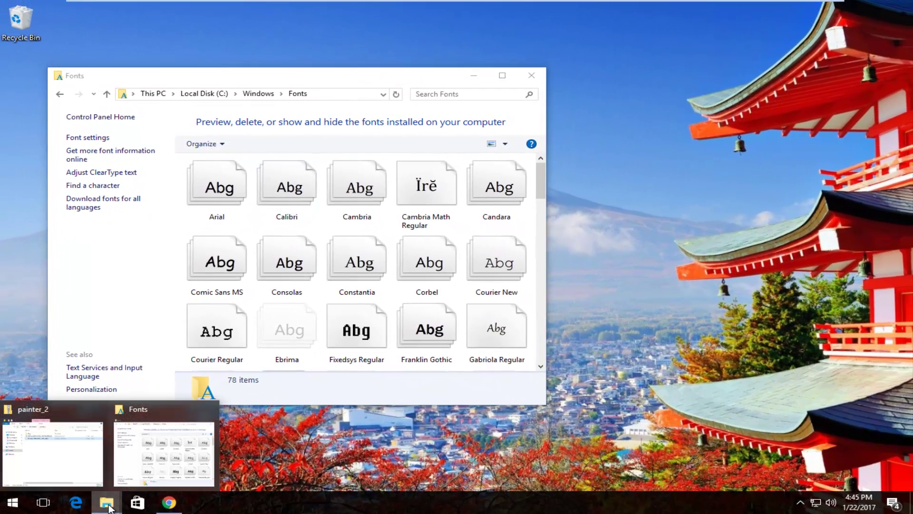
left_click(144, 462)
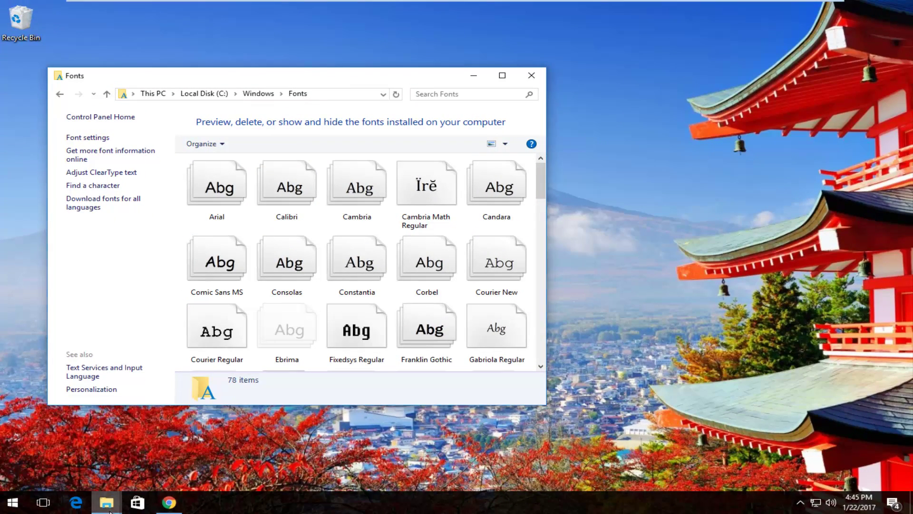
mouse_move(109, 508)
left_click(57, 443)
mouse_move(633, 38)
left_mouse_down()
mouse_move(703, 44)
mouse_move(732, 58)
left_mouse_up()
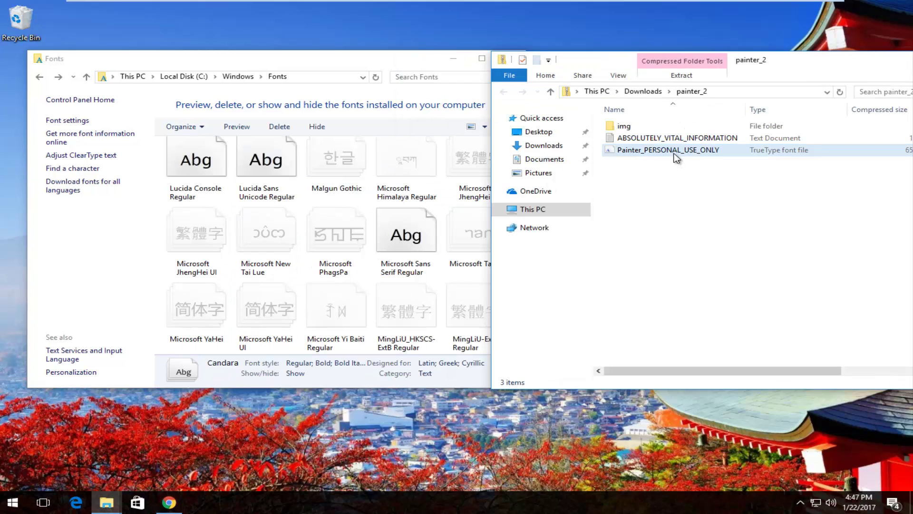
Drag Painter_PERSONAL_USE_ONLY.ttf into the Fonts folder to install it, then close Fonts.
mouse_move(668, 150)
left_mouse_down()
mouse_move(598, 158)
mouse_move(357, 223)
left_mouse_up()
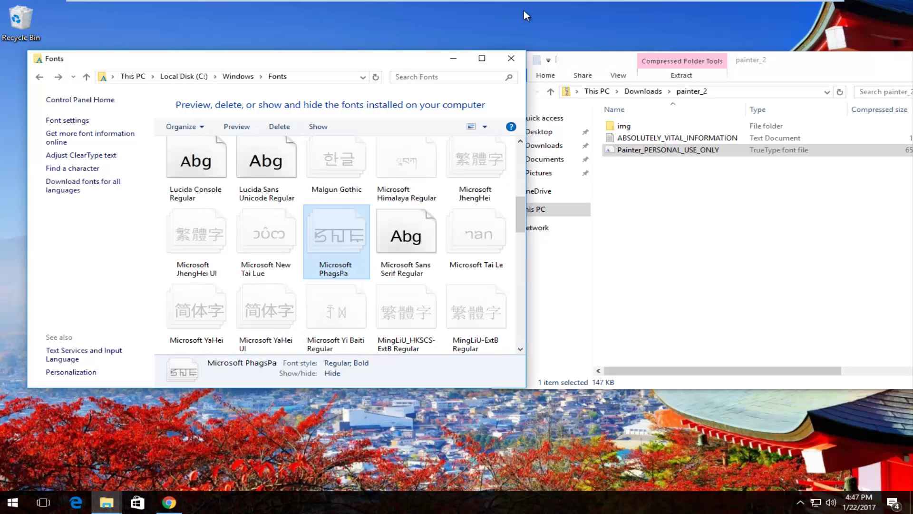
left_click_drag(783, 66, 676, 60)
left_click_drag(343, 67, 338, 56)
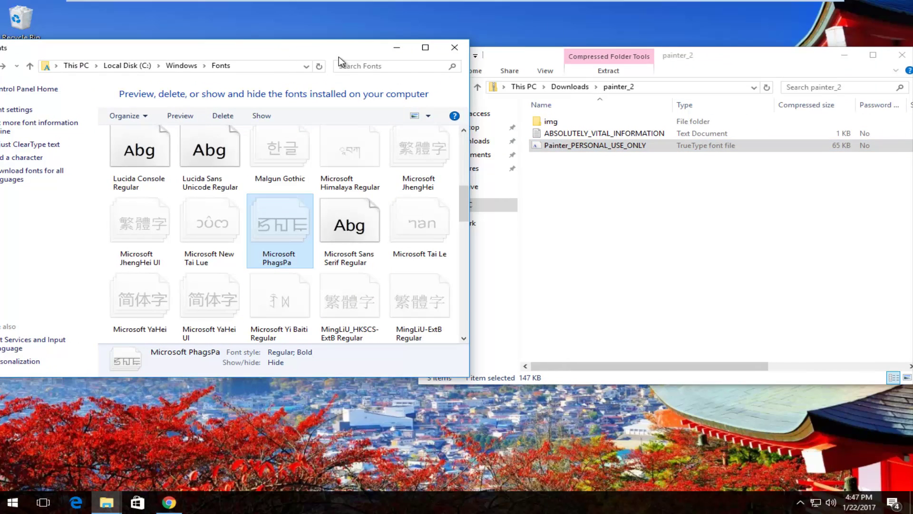
left_click(454, 50)
left_click_drag(709, 62, 631, 60)
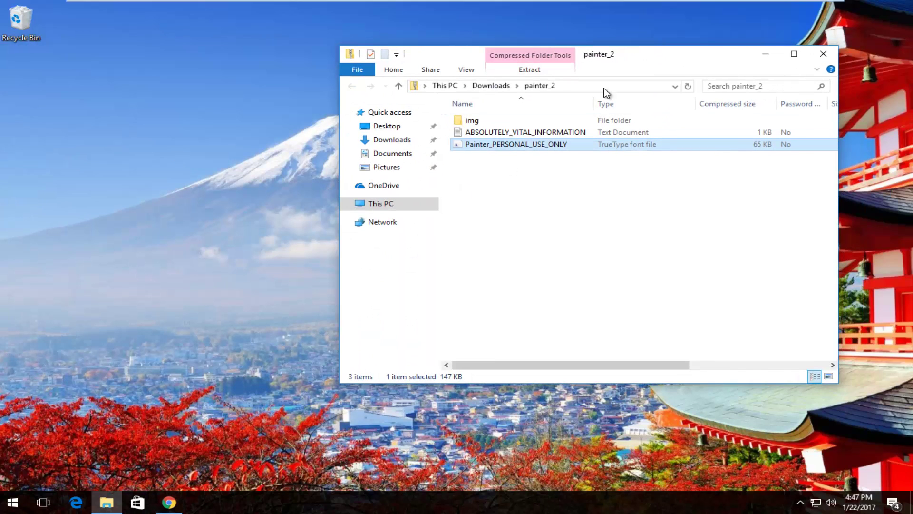
Close the painter_2 archive window to leave an empty desktop.
left_click(823, 53)
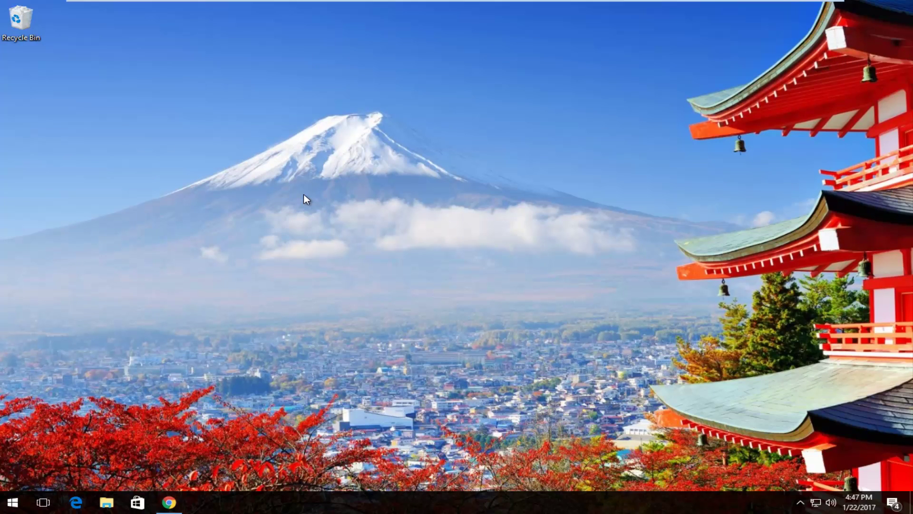